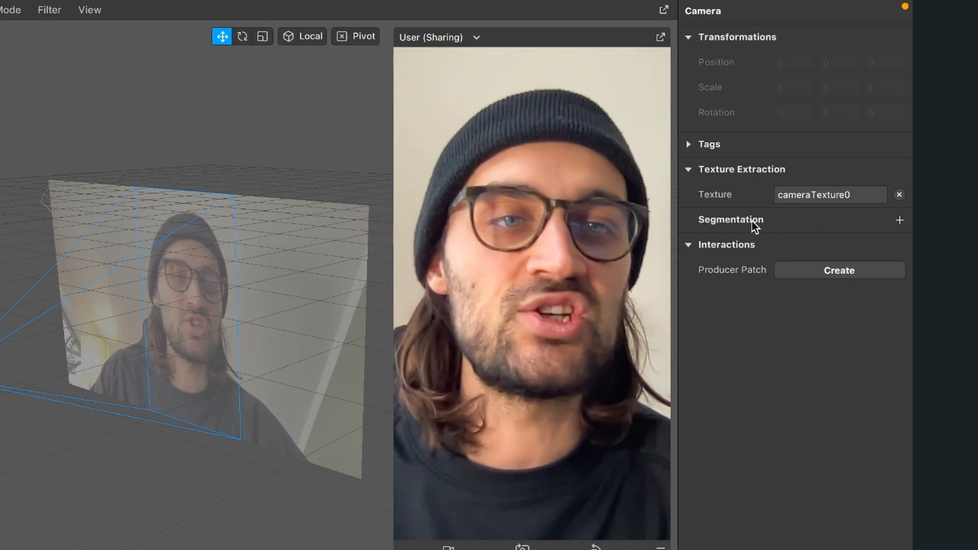
Add a Person segmentation to the camera
mouse_move(728, 222)
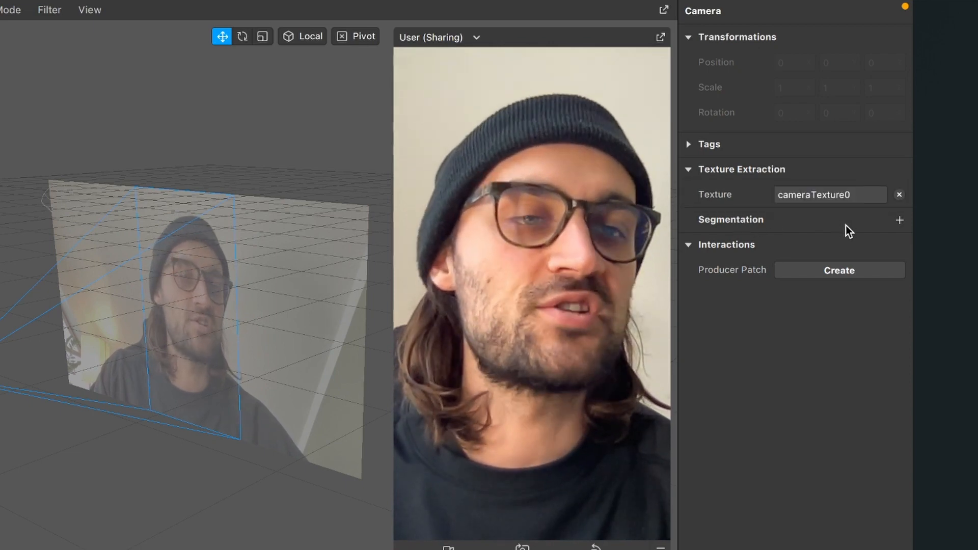
click(898, 220)
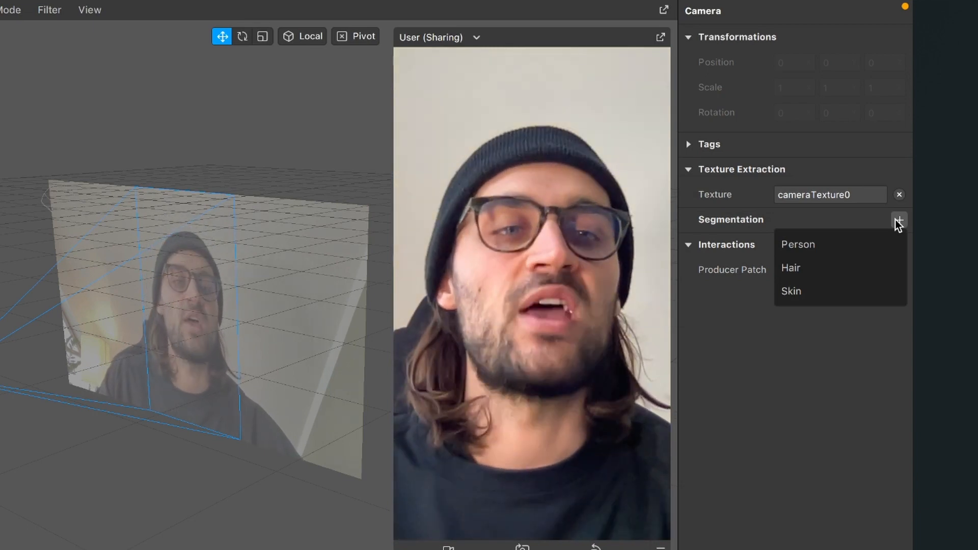
click(839, 239)
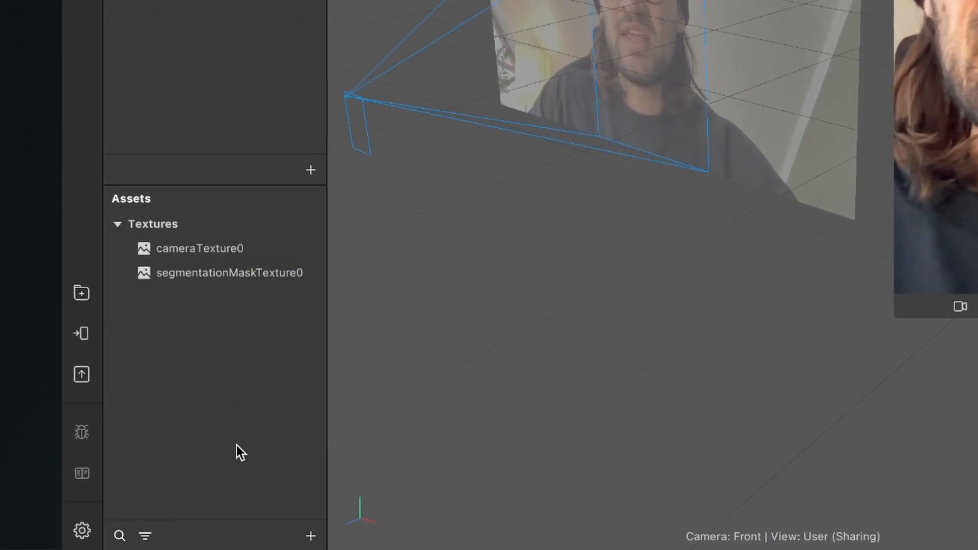
Create a new material asset and name it Person
click(311, 537)
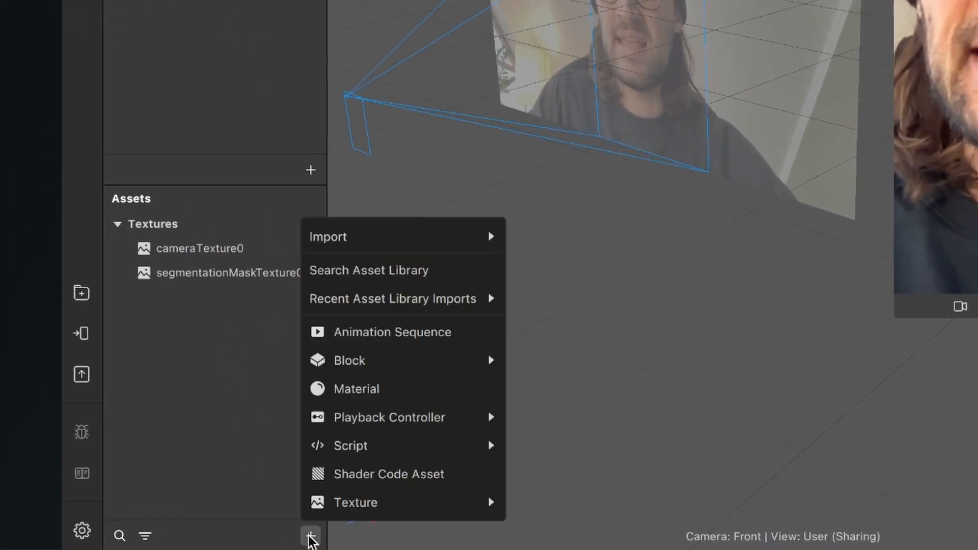
click(362, 392)
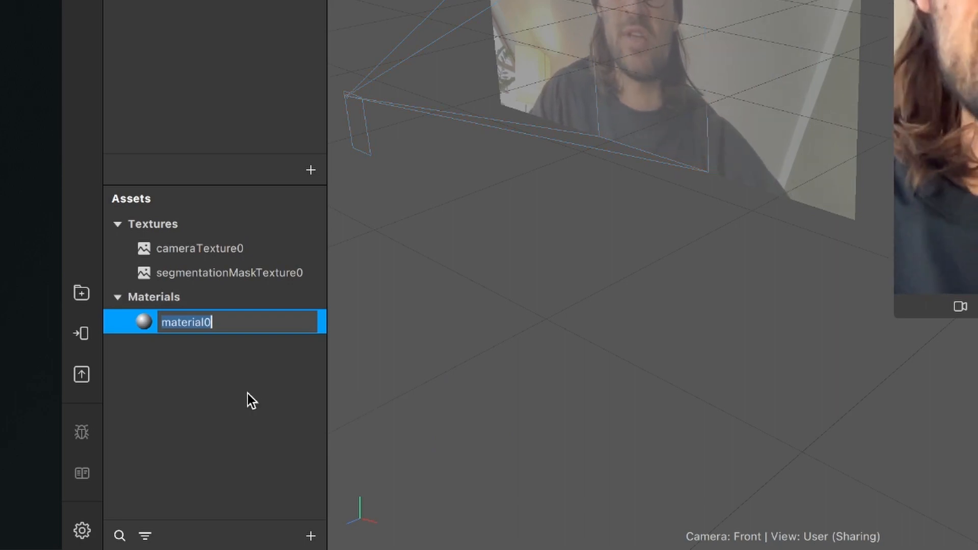
text(Person)
key(Return)
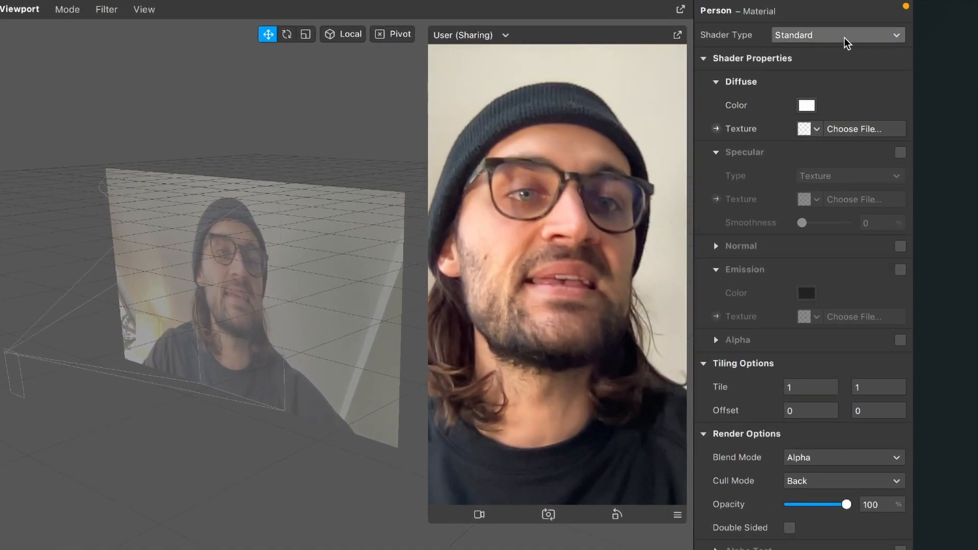
Set the Person material's shader type to Flat and its diffuse texture to cameraTexture0
click(871, 29)
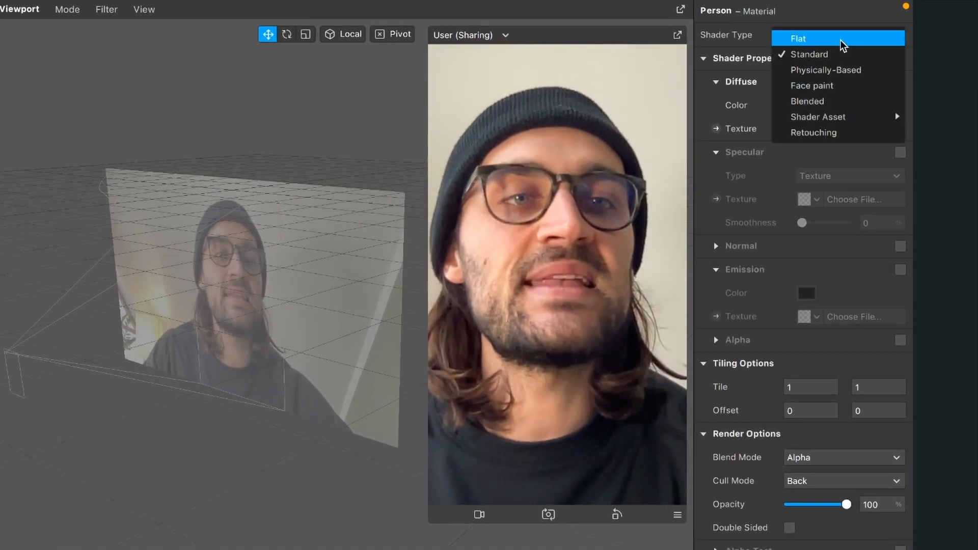
click(842, 41)
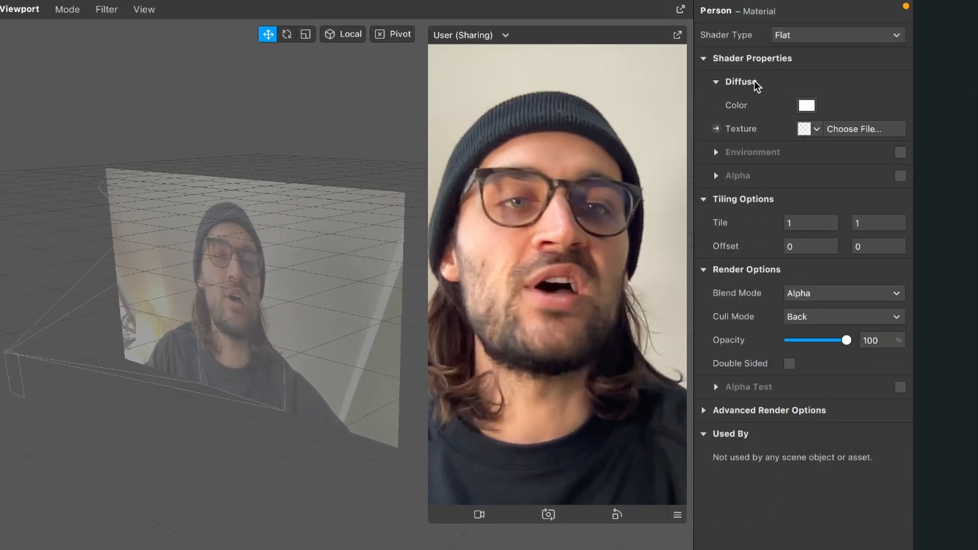
click(817, 130)
click(815, 152)
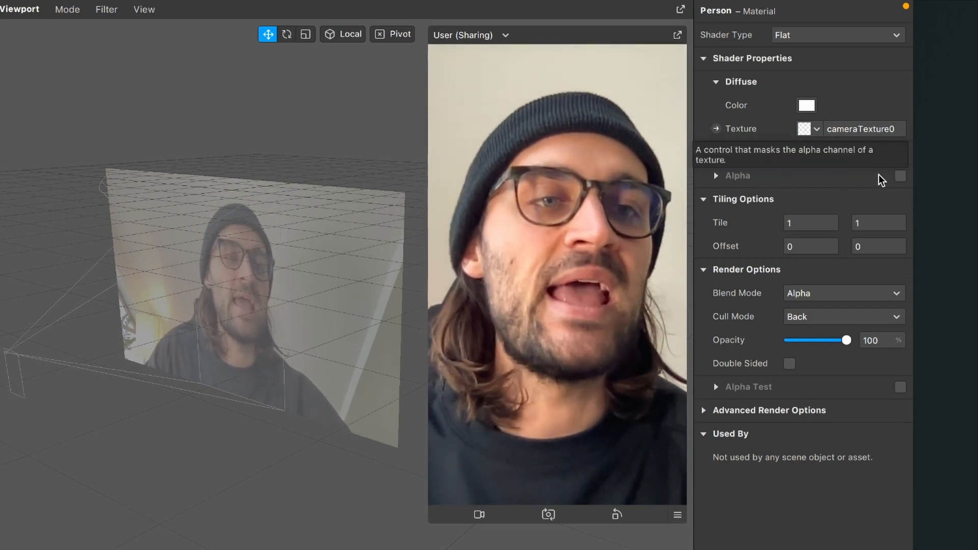
Enable alpha on the Person material and use segmentationMaskTexture0 as its alpha texture
click(900, 177)
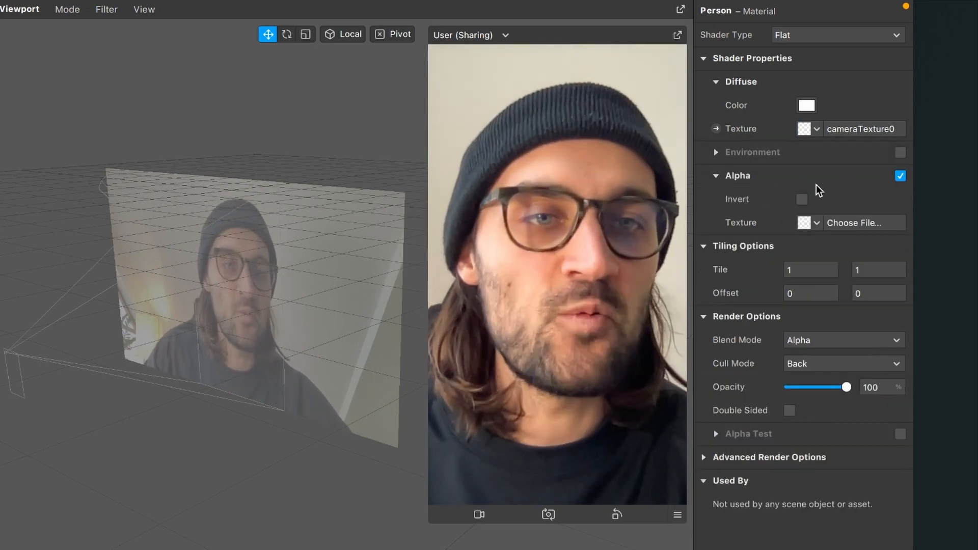
click(817, 222)
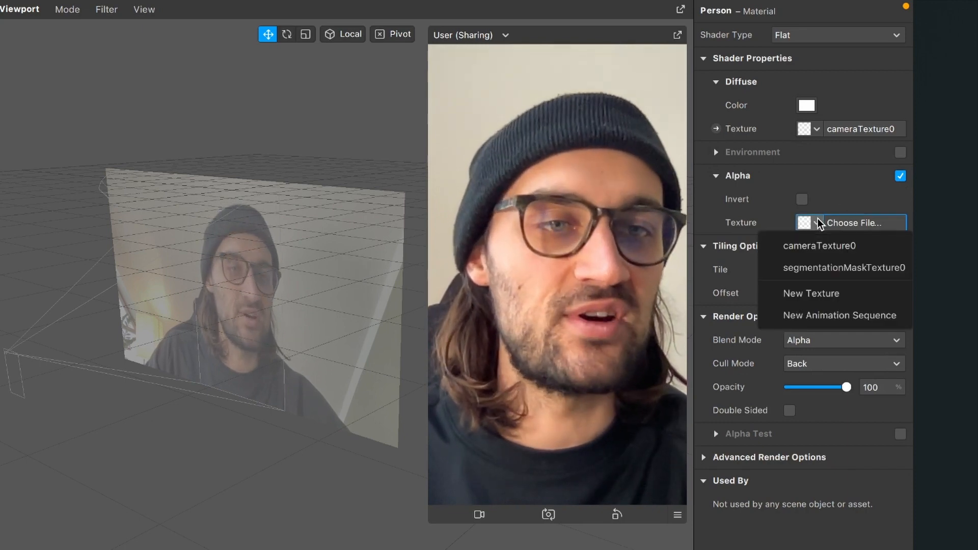
click(817, 268)
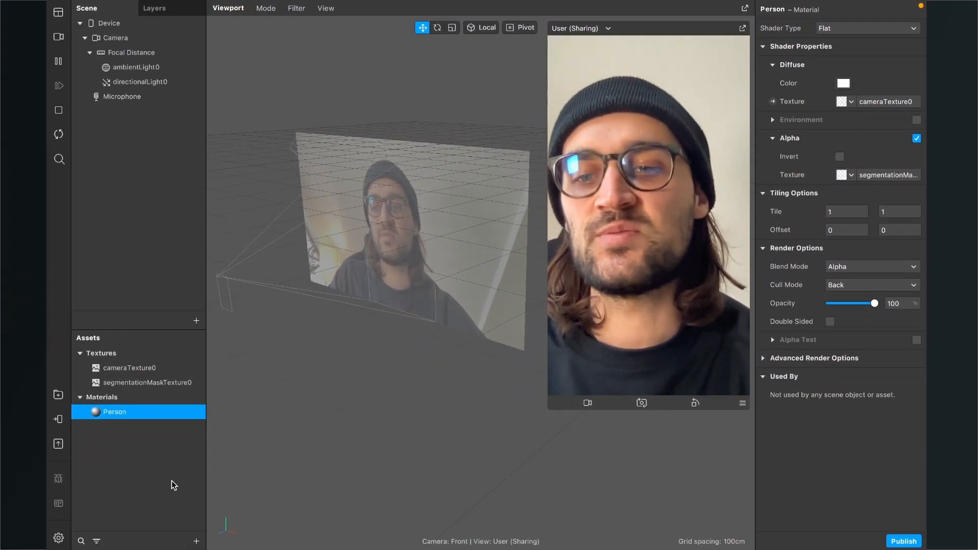
Create a second material asset and name it Outline
click(195, 542)
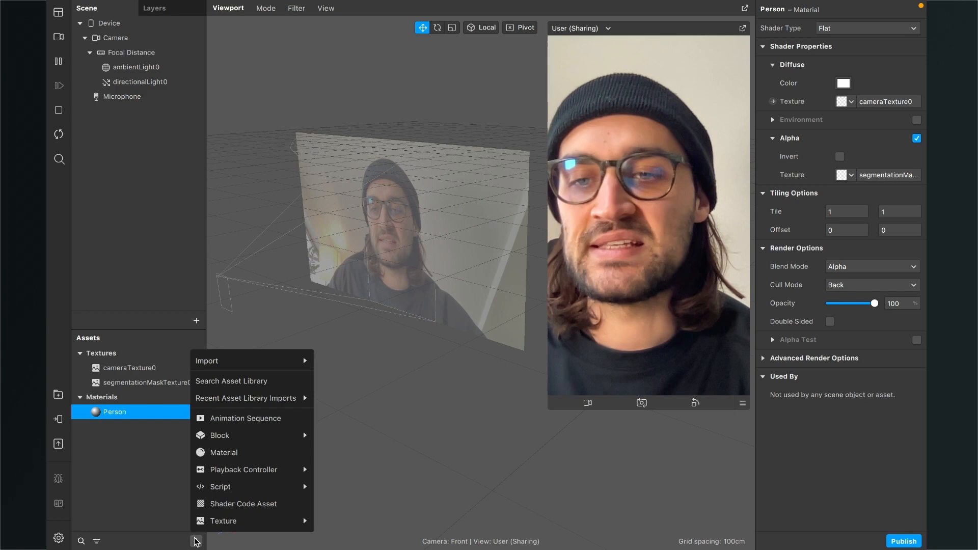
click(244, 452)
text(Outline)
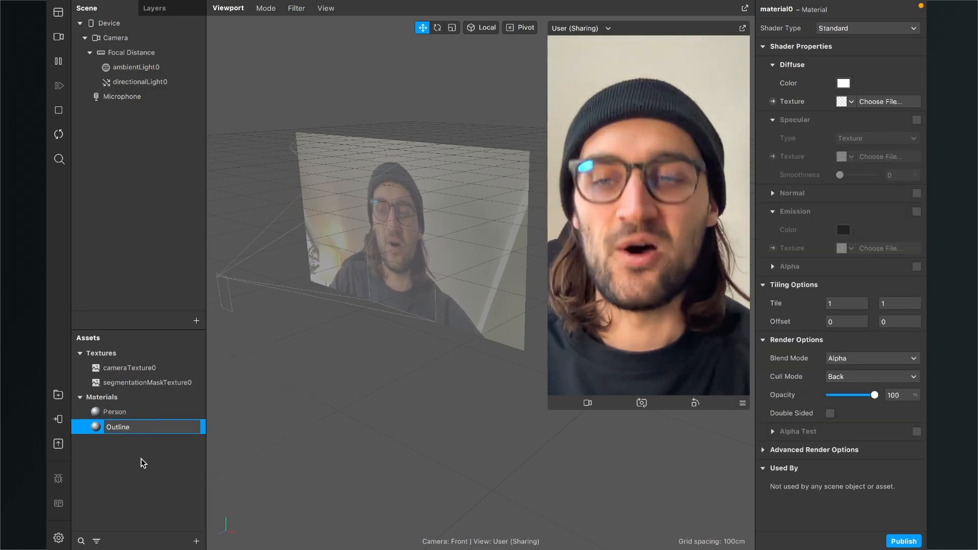
key(Return)
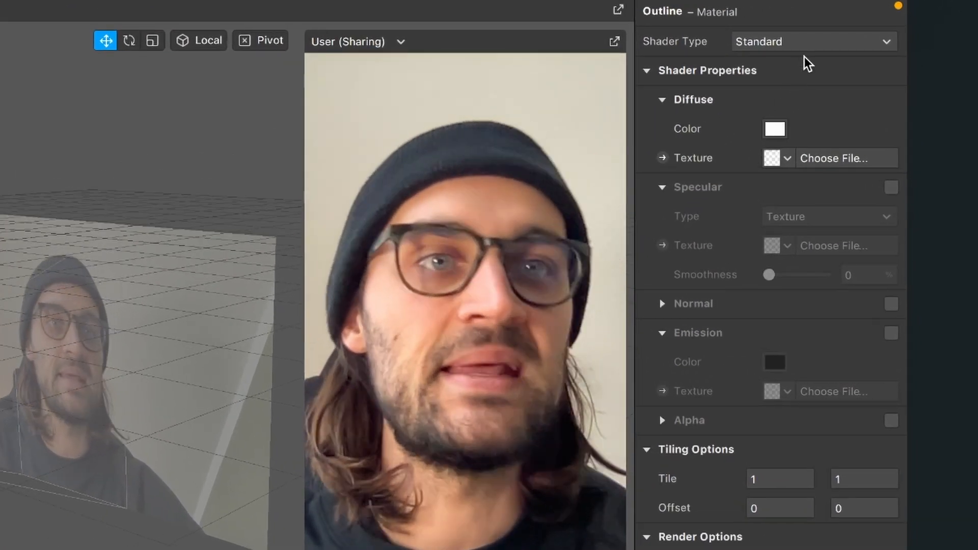
Make the Outline material Flat and enable its alpha with segmentationMaskTexture0 as the alpha texture
click(812, 43)
click(812, 44)
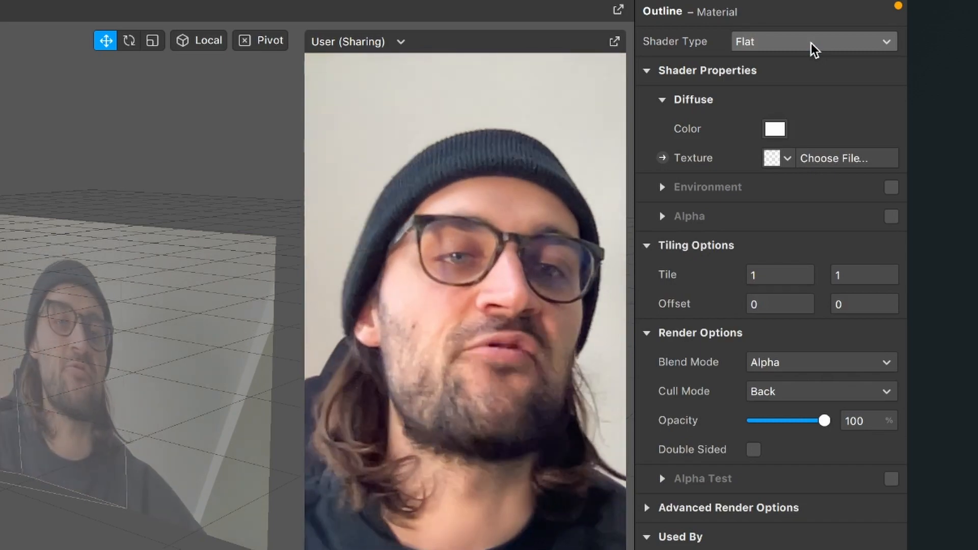
click(891, 217)
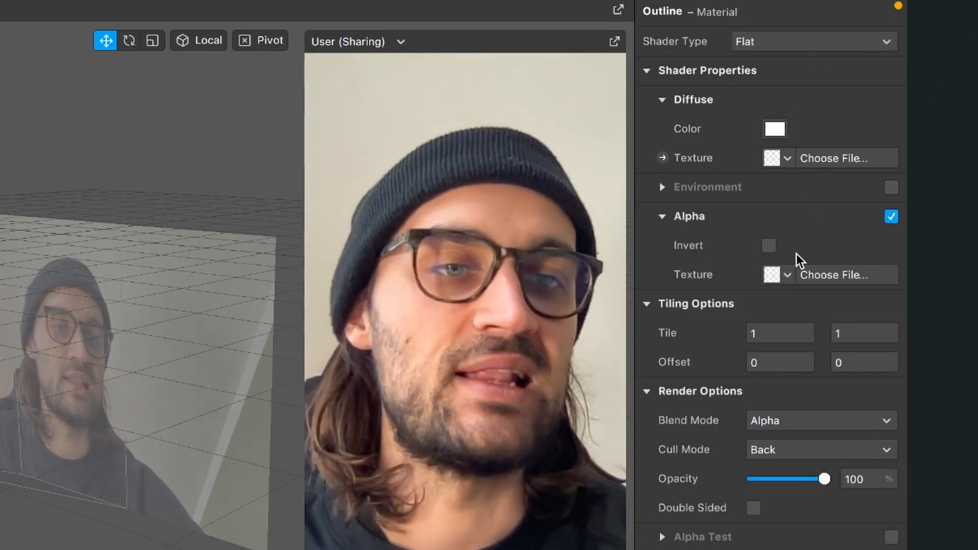
click(787, 275)
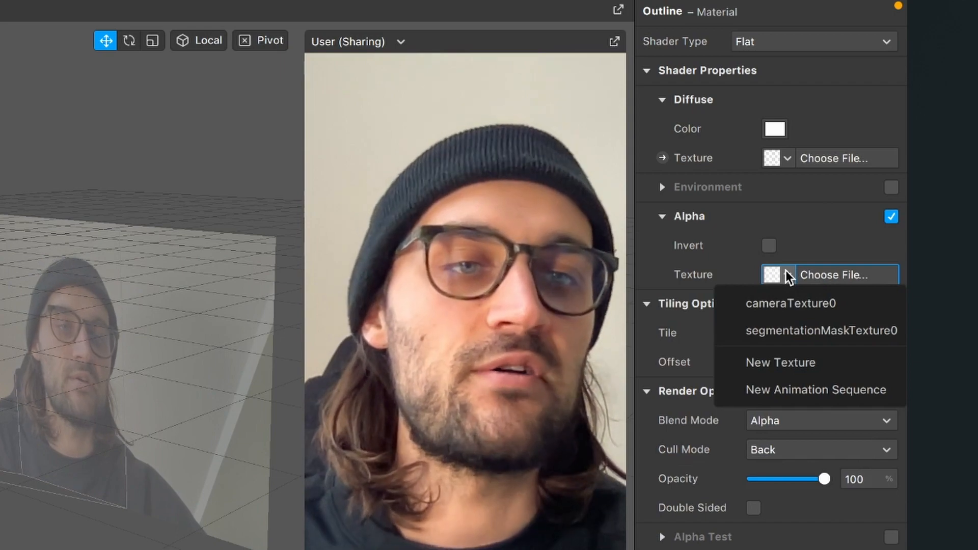
click(769, 332)
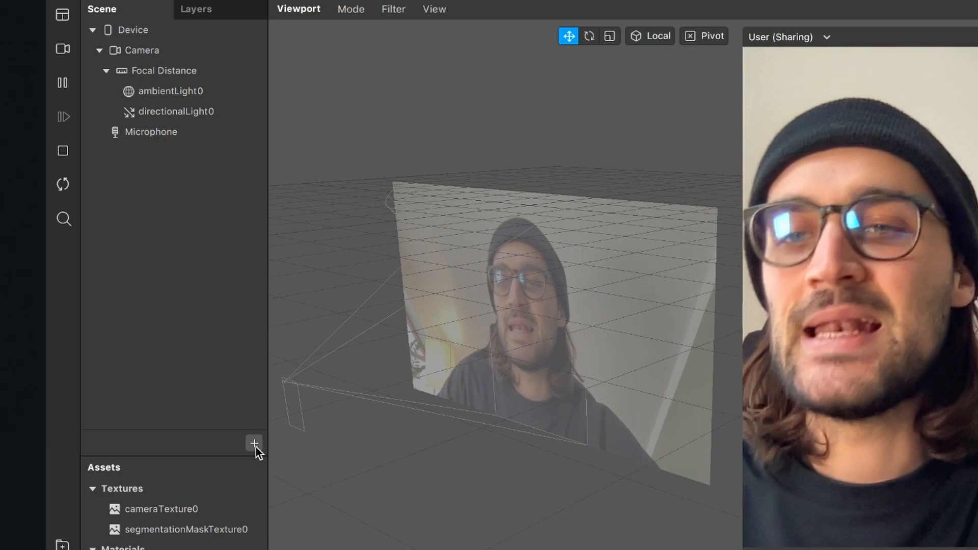
Add a canvas to the scene and insert a rectangle inside it
click(254, 443)
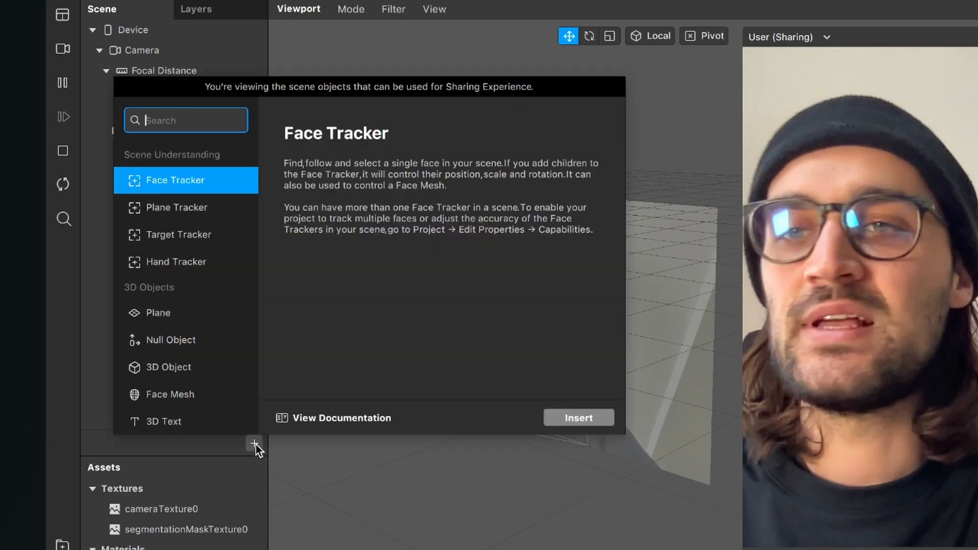
text(can)
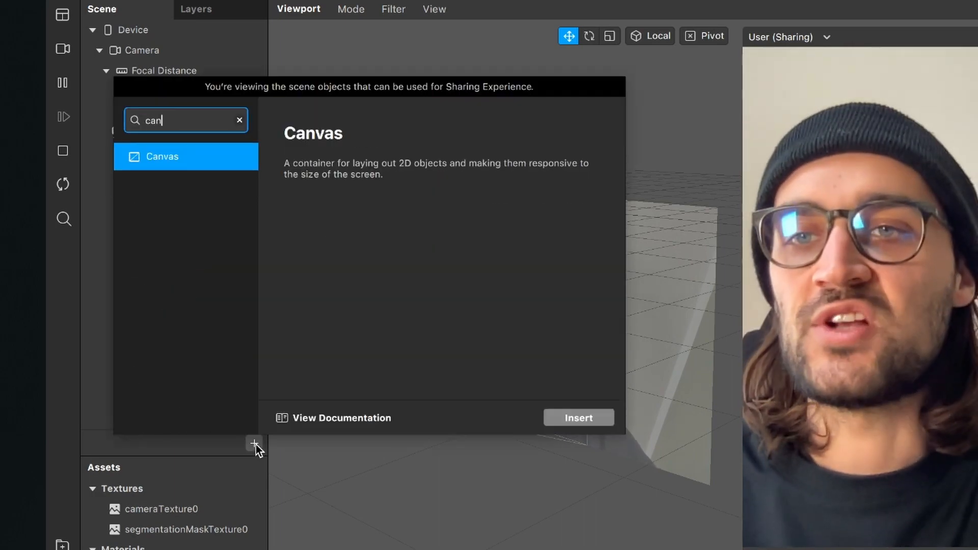
key(Return)
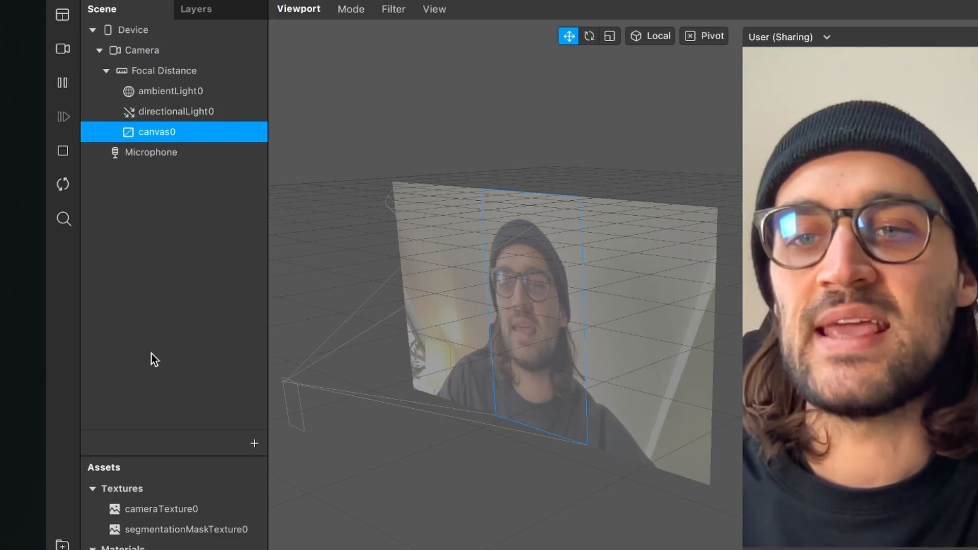
click(252, 443)
text(re)
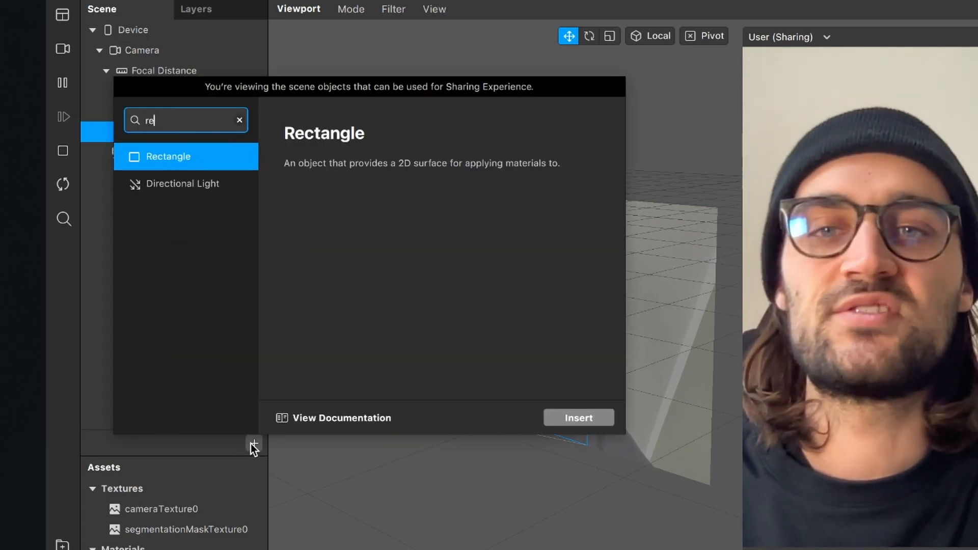
key(Return)
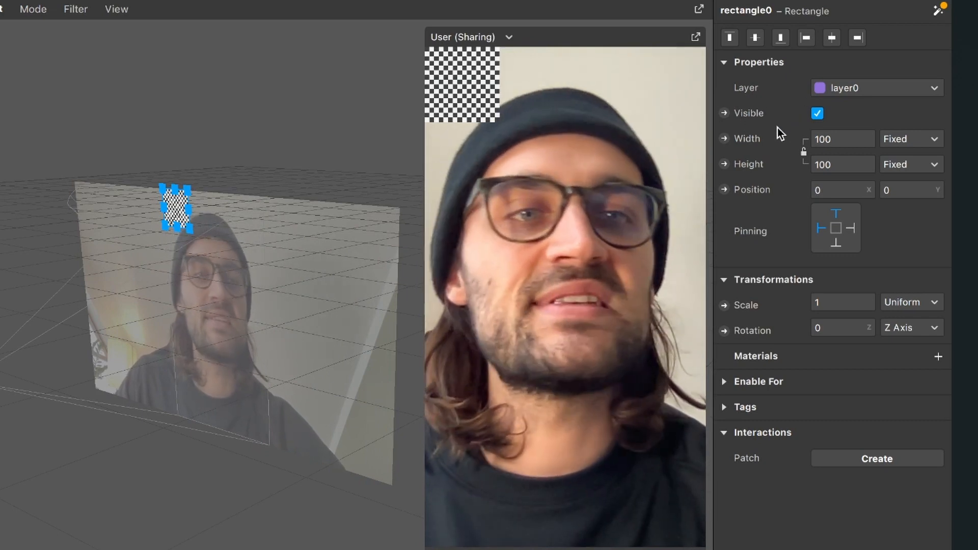
Make the rectangle fill the canvas's width and height, and assign the Outline material to it
click(849, 139)
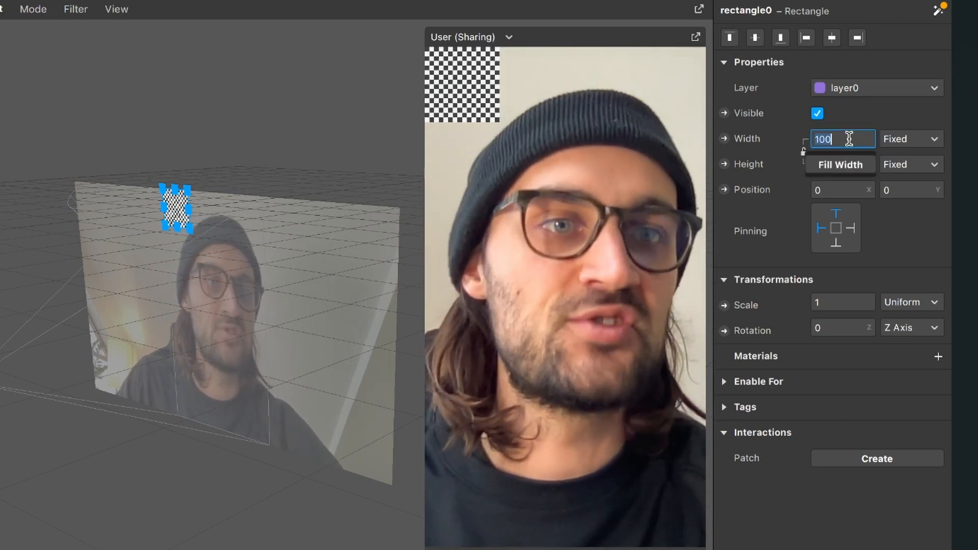
click(844, 159)
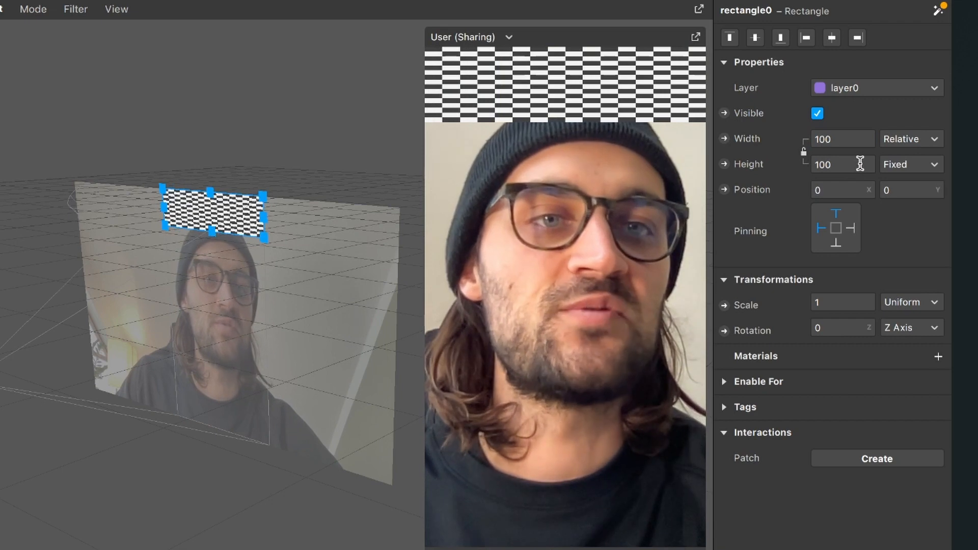
click(860, 163)
click(849, 188)
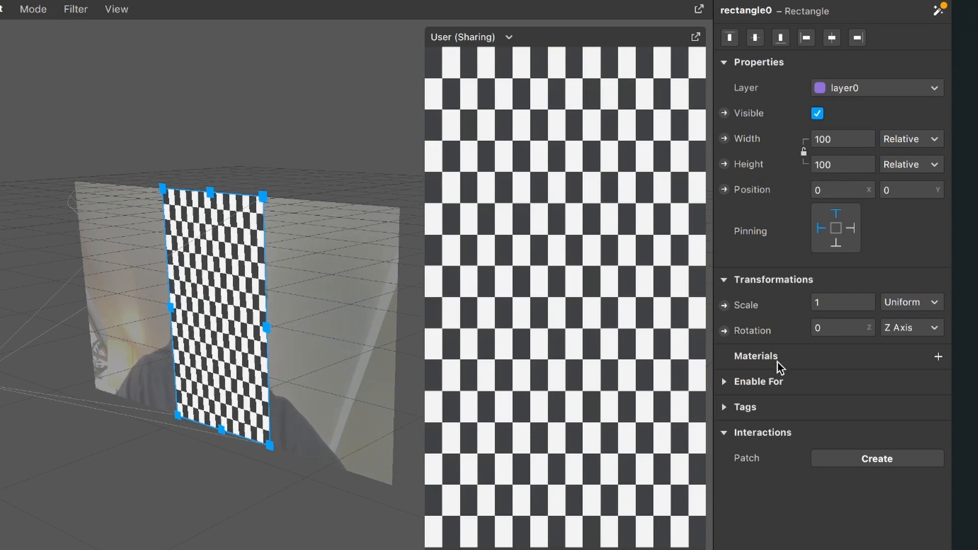
click(937, 356)
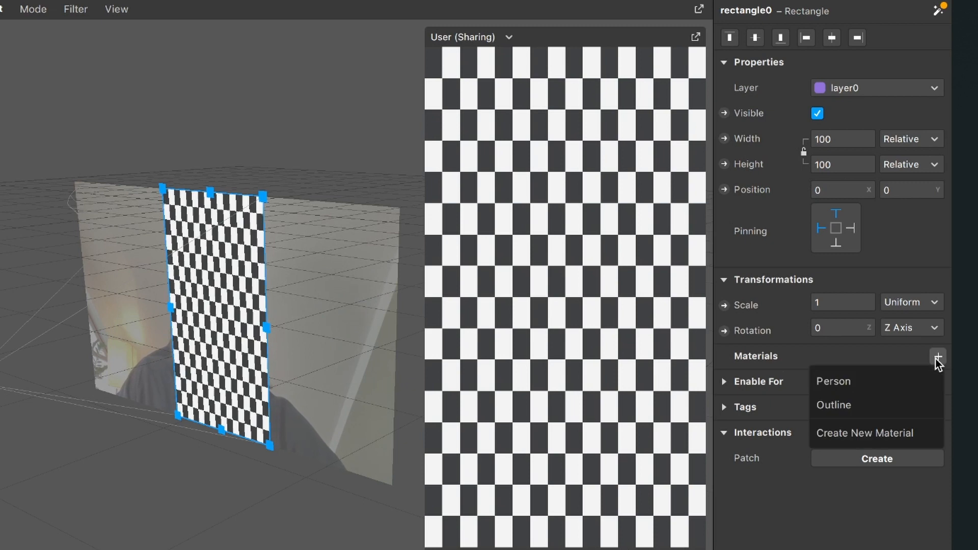
click(889, 405)
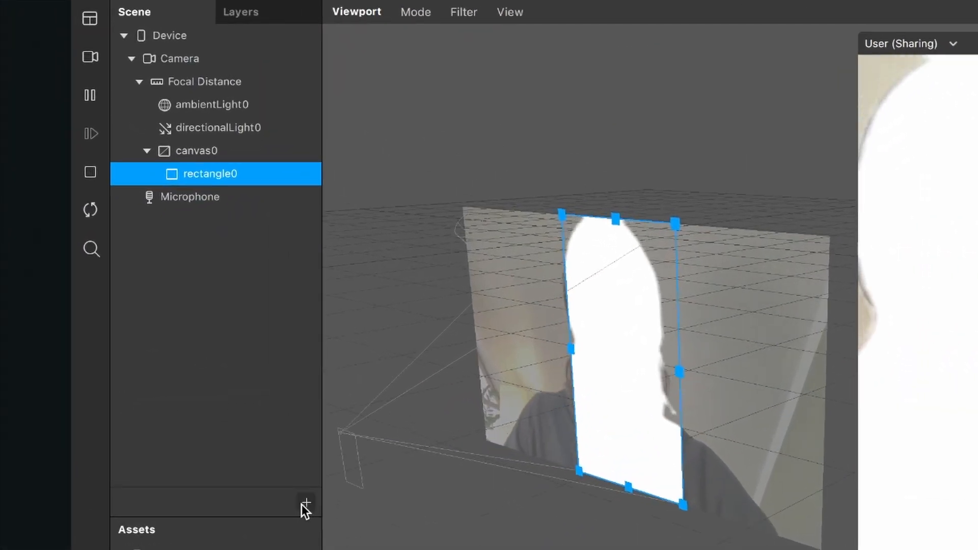
Insert a second rectangle into the canvas
click(241, 398)
text(rec)
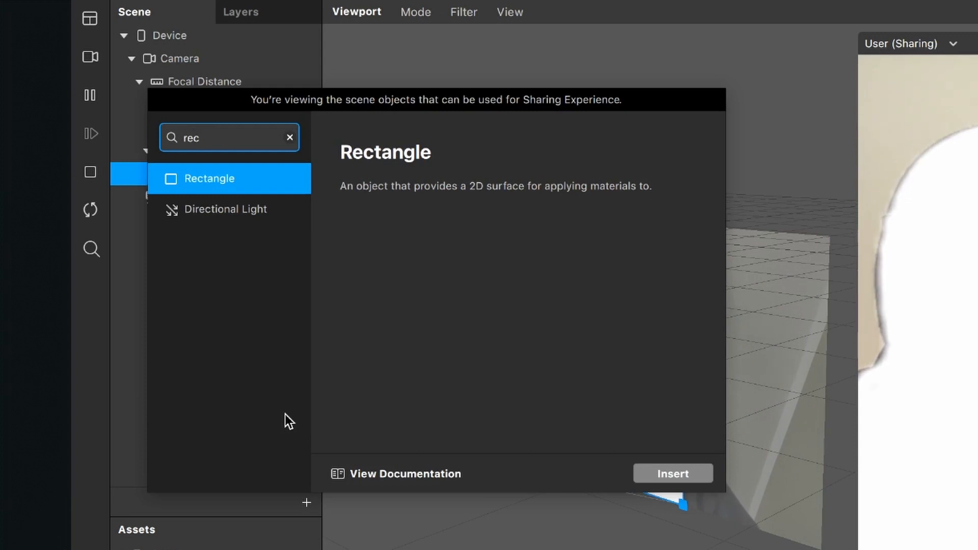
key(Return)
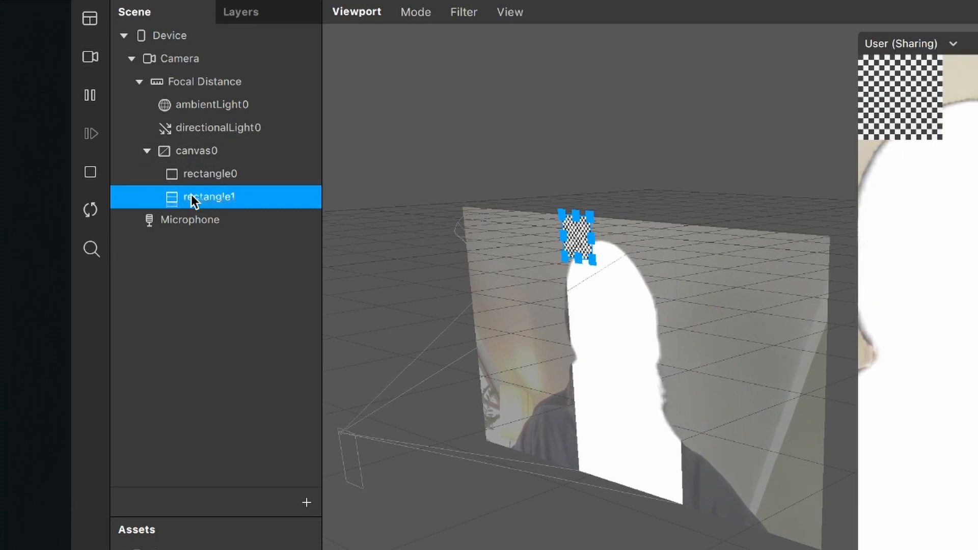
Rename the first rectangle, the one with the white segmented silhouette, as Outline
click(212, 176)
key(Return)
text(O)
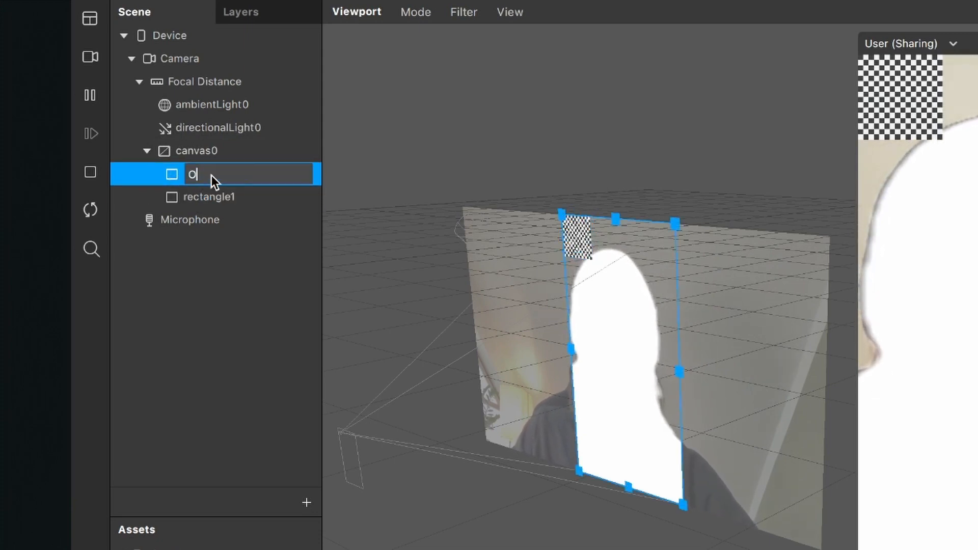
text(utl)
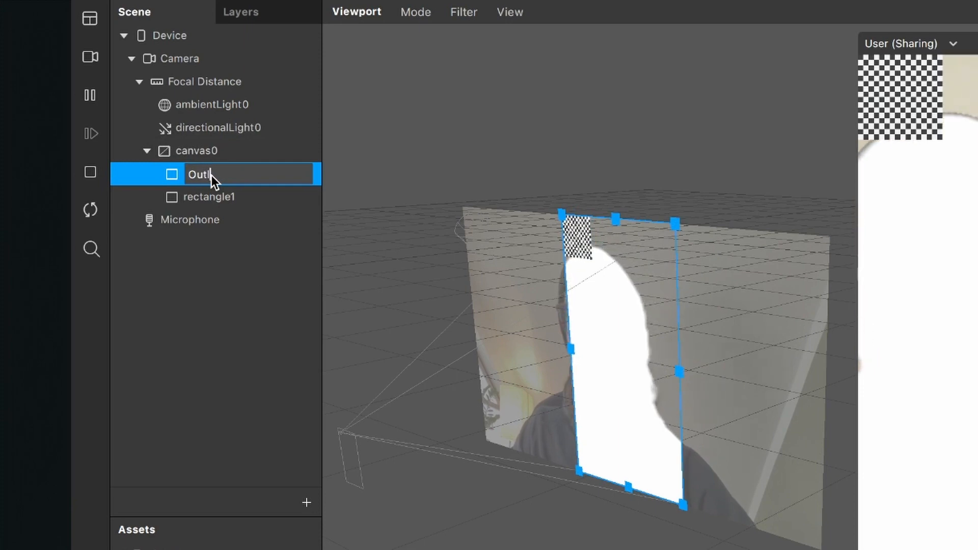
text(ine)
key(Return)
Rename the second rectangle in the canvas, the small checkered one, as Person
click(217, 196)
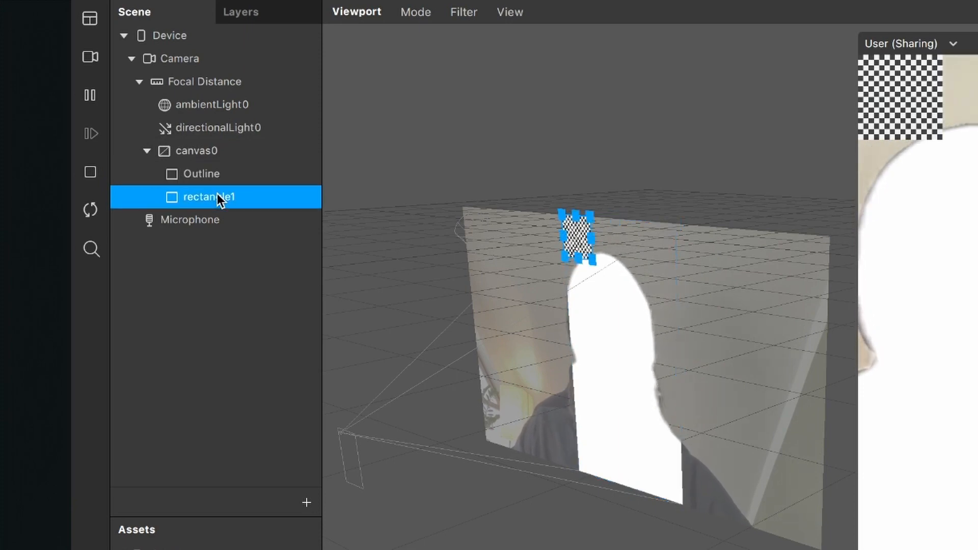
key(Return)
text(Per)
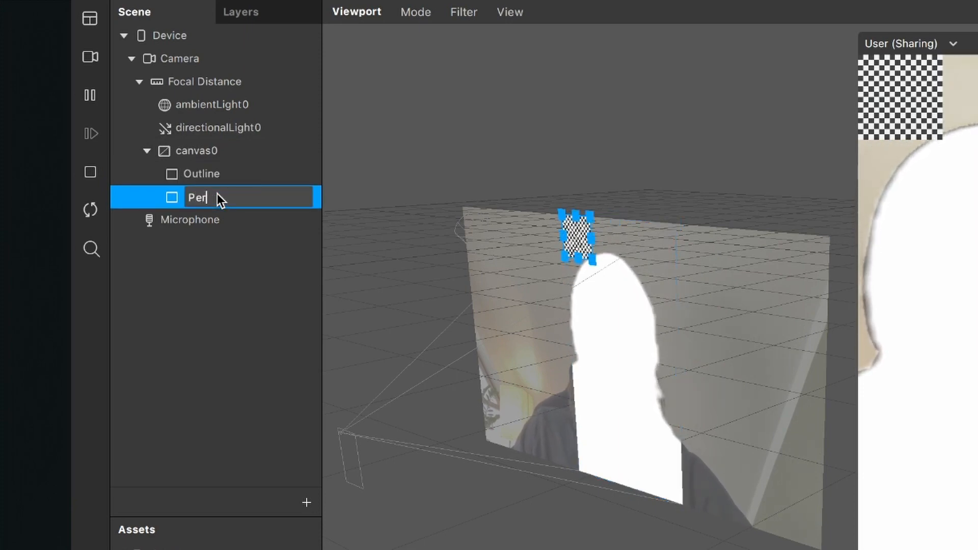
text(son)
key(Return)
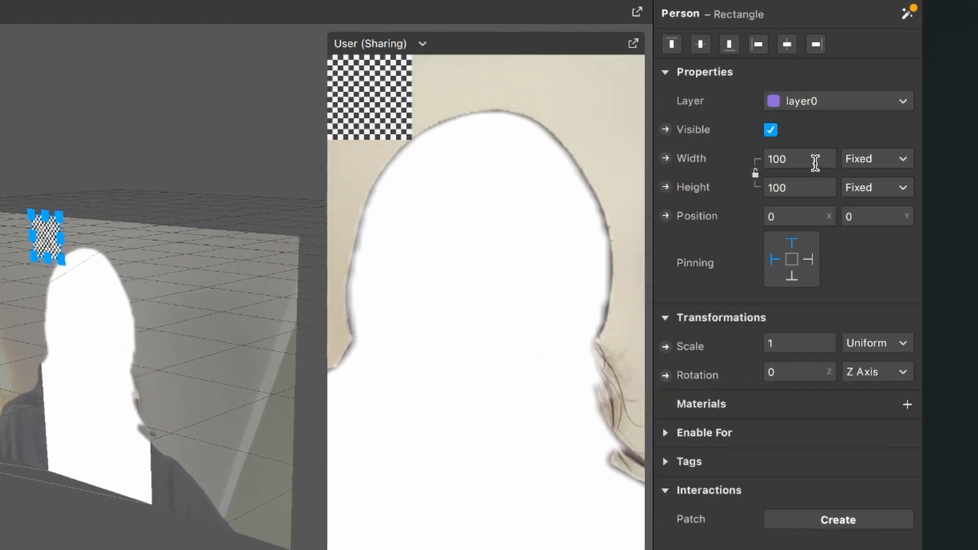
Make the Person rectangle fill the canvas's width and height, and assign the Person material to it
click(811, 159)
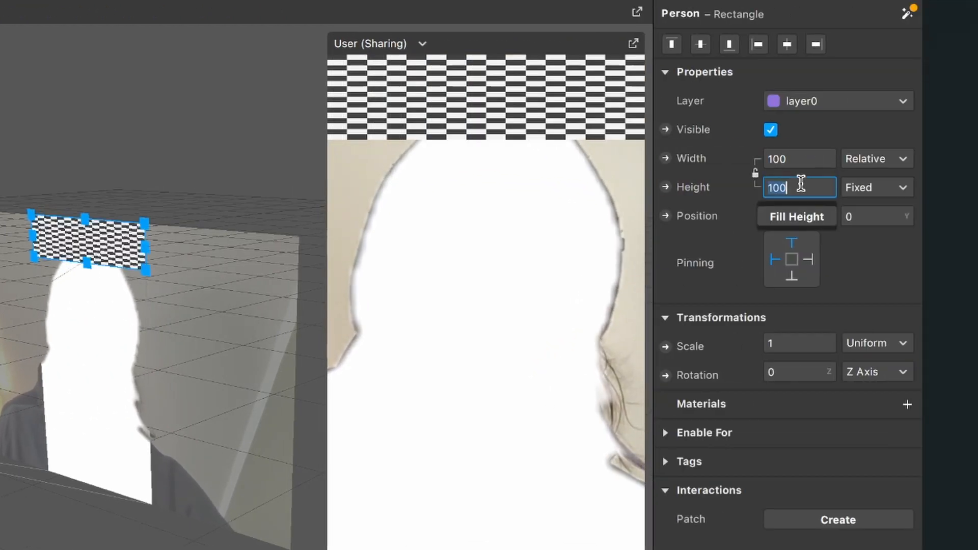
click(796, 217)
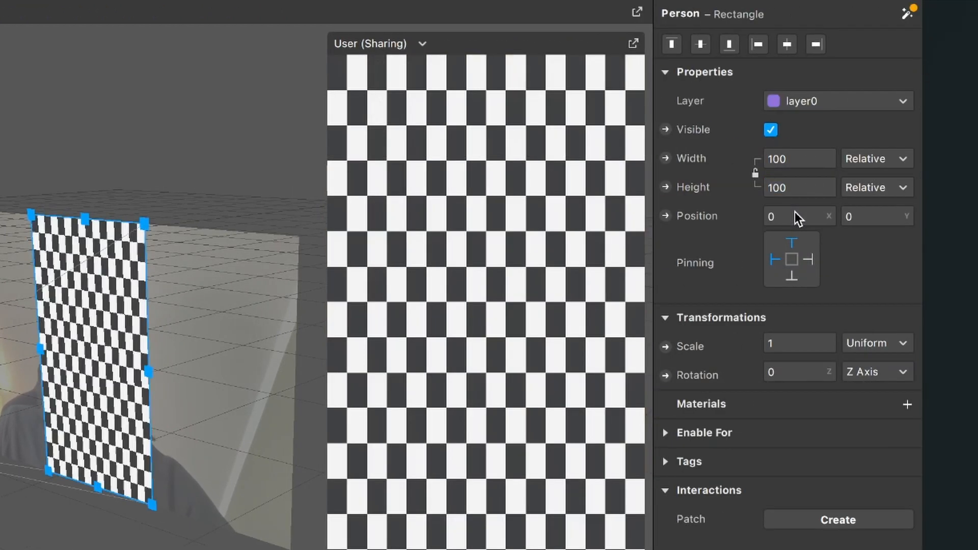
click(907, 402)
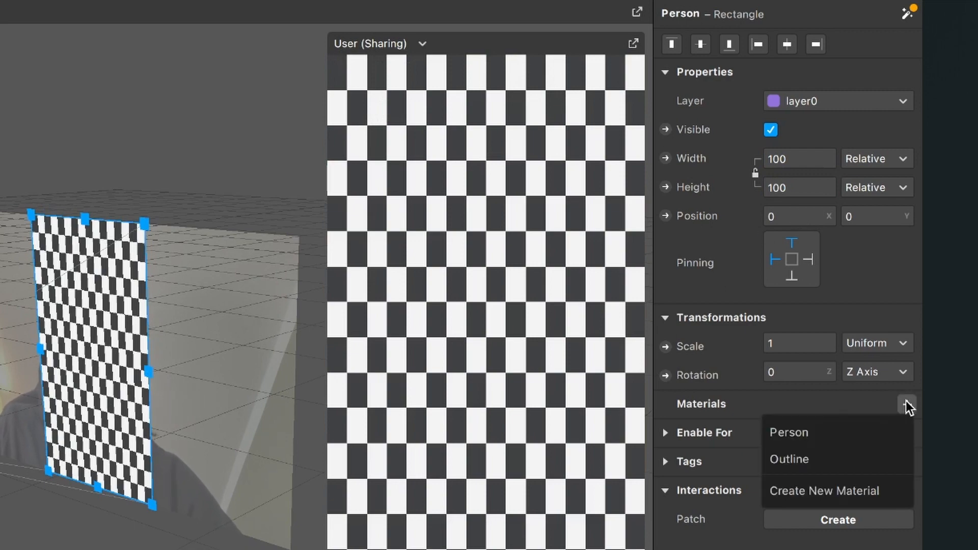
click(823, 433)
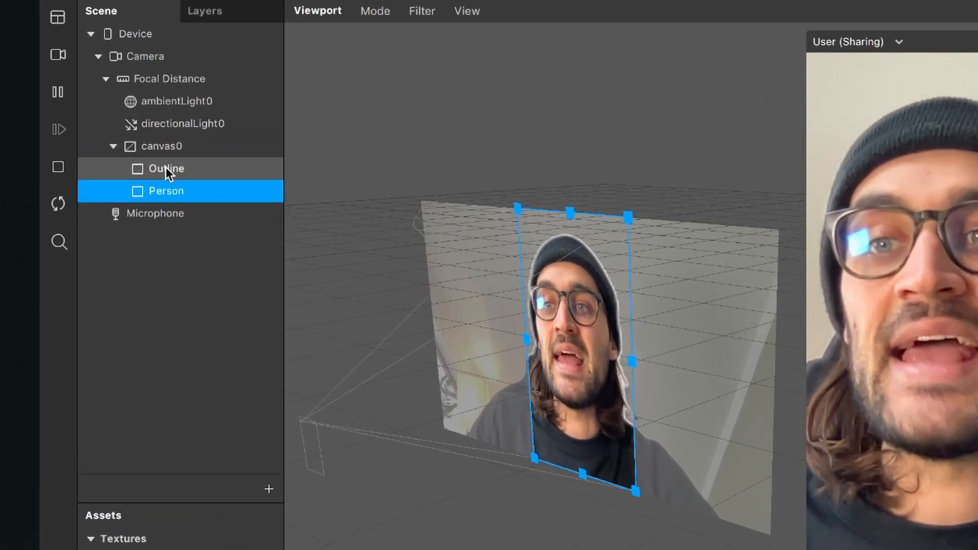
Set the Outline rectangle's relative width to 110
click(166, 169)
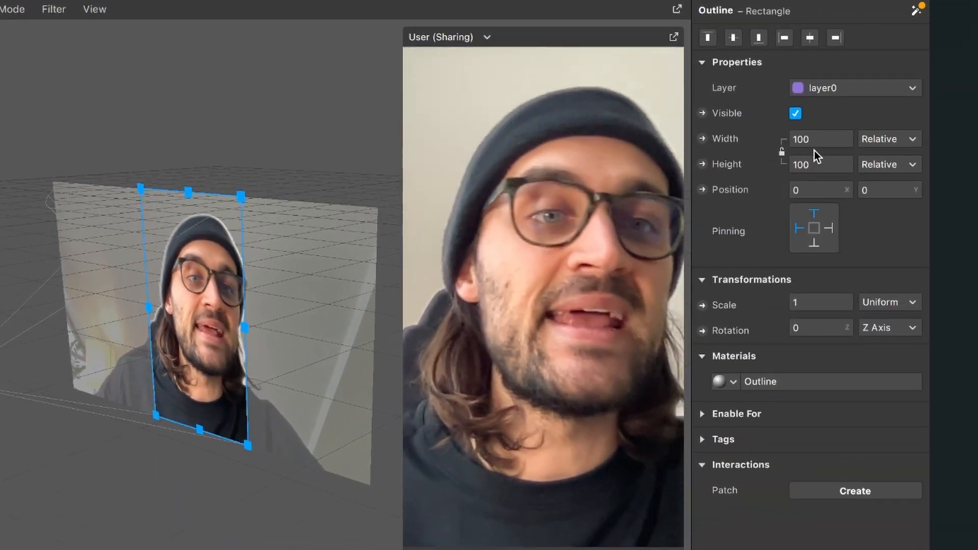
click(817, 146)
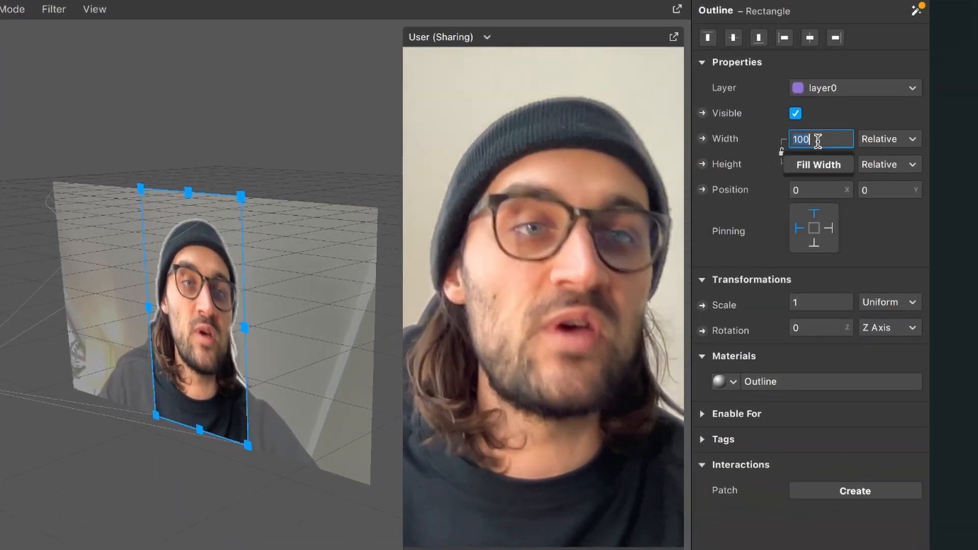
key(BackSpace)
key(BackSpace)
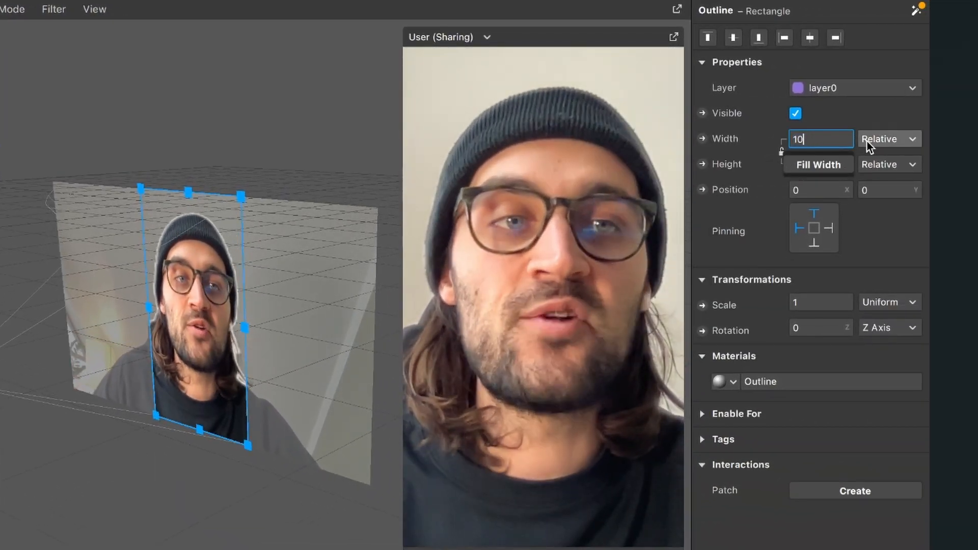
text(10)
key(Return)
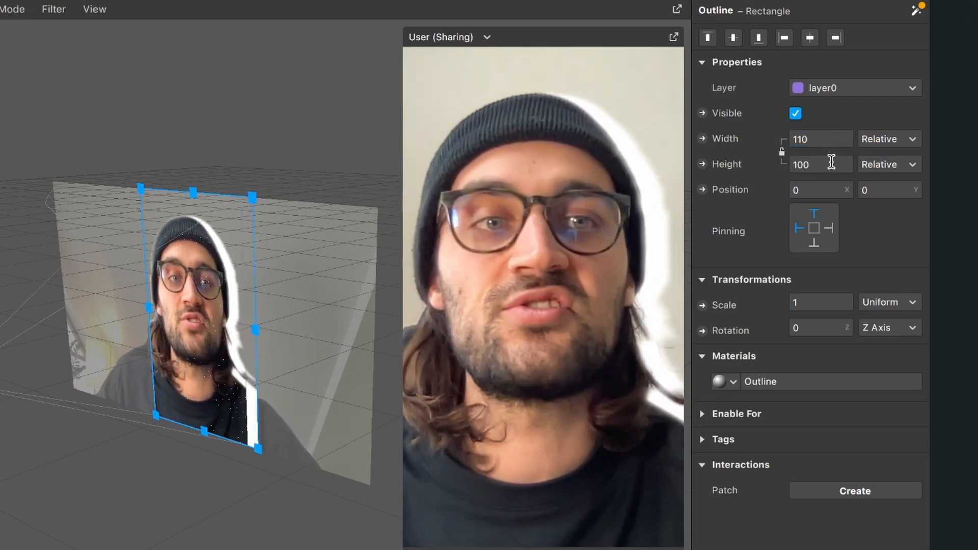
Set the Outline rectangle's relative height to 110 and center the rectangle in the canvas
click(832, 162)
key(BackSpace)
key(BackSpace)
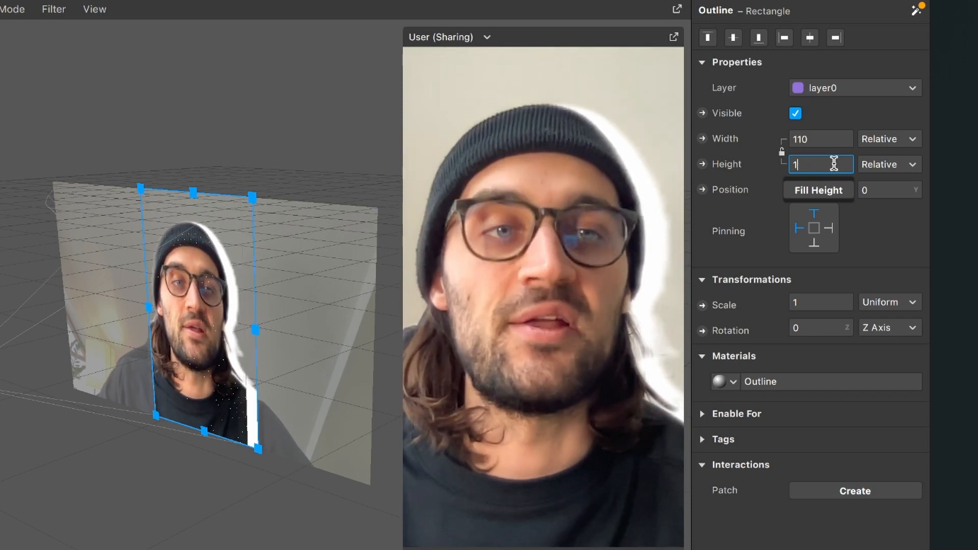
text(10)
key(Return)
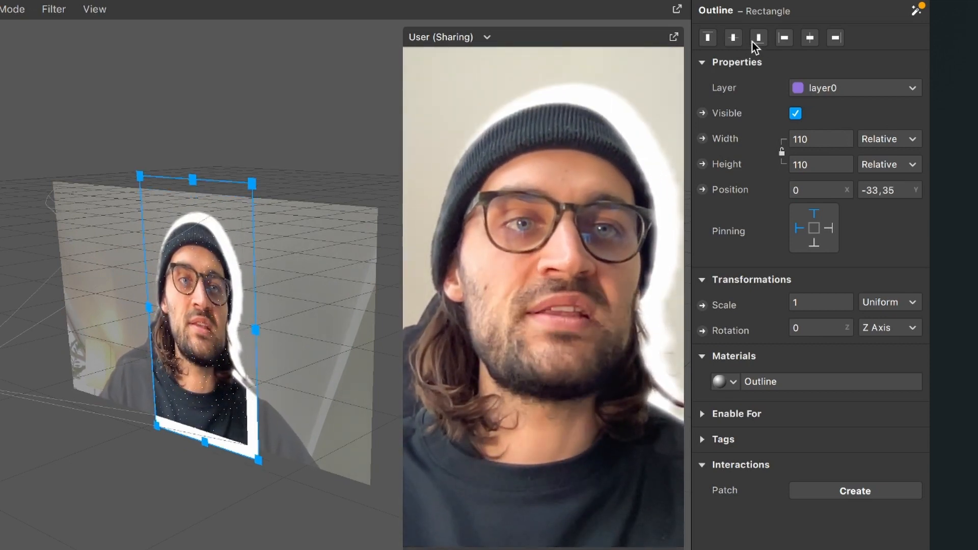
click(803, 40)
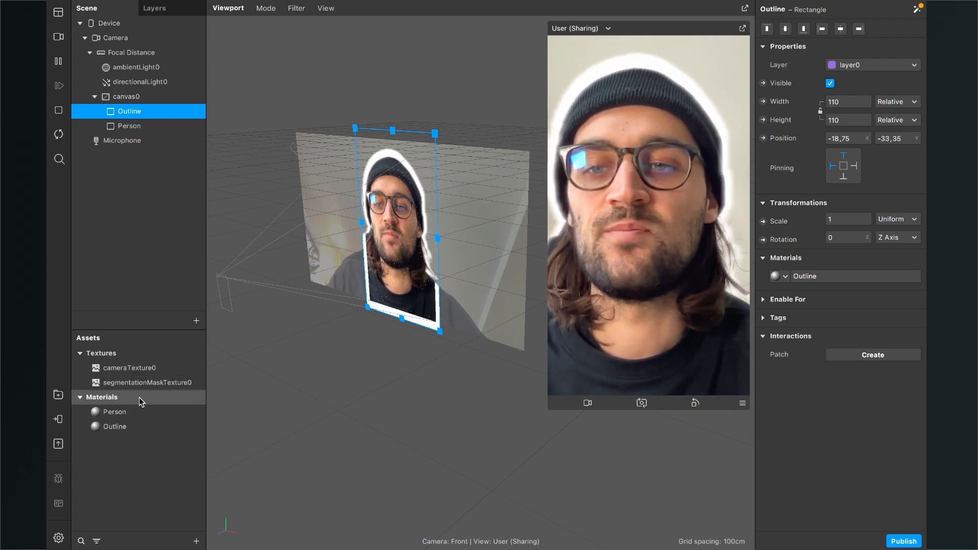
Set the edge softness of the segmentation mask texture to 42%
click(142, 386)
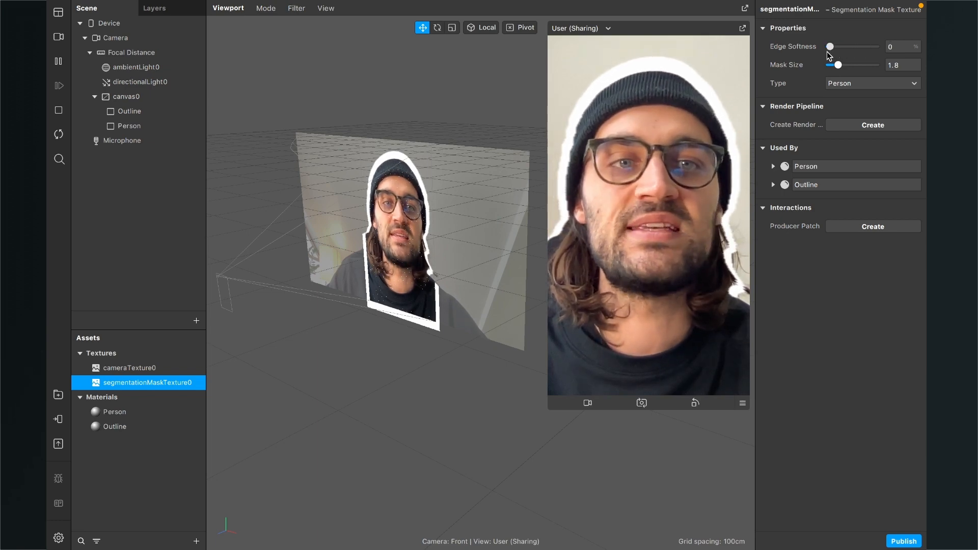
drag(835, 51, 824, 52)
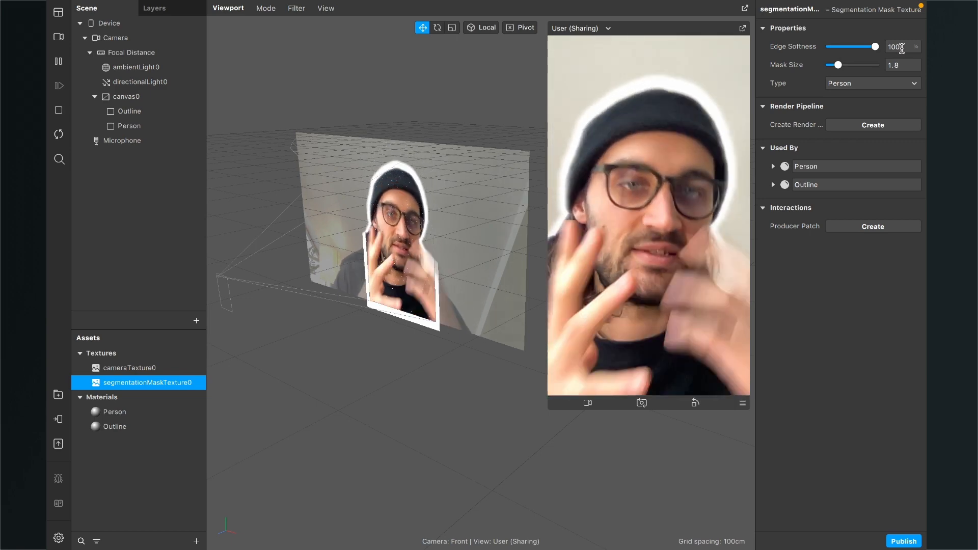
drag(876, 47, 849, 47)
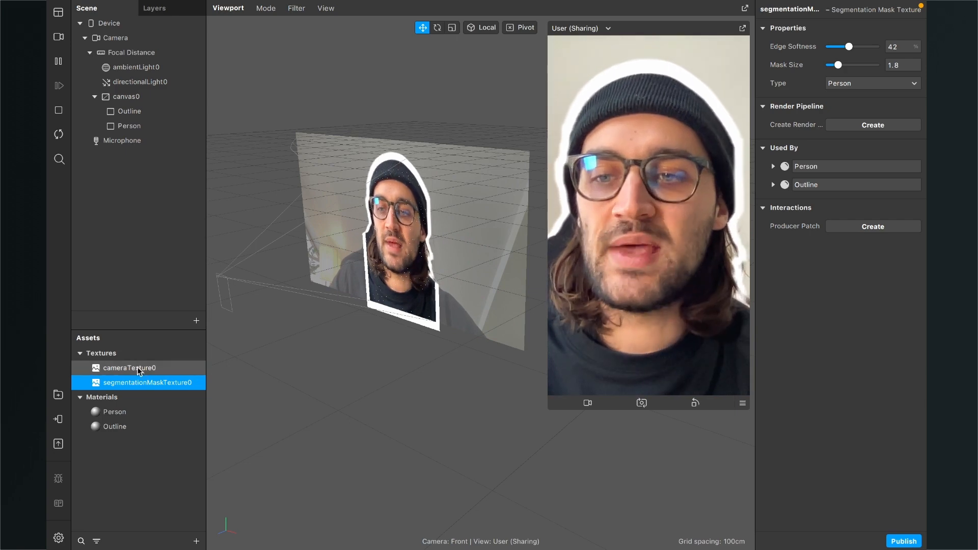
Try red, blue and black as the Outline material's diffuse color, and settle on white
click(100, 428)
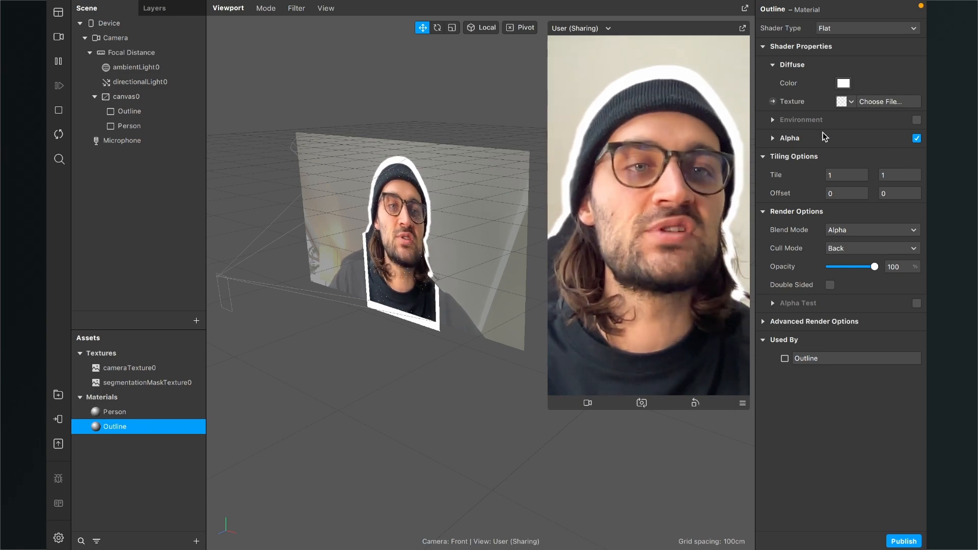
click(843, 83)
click(349, 258)
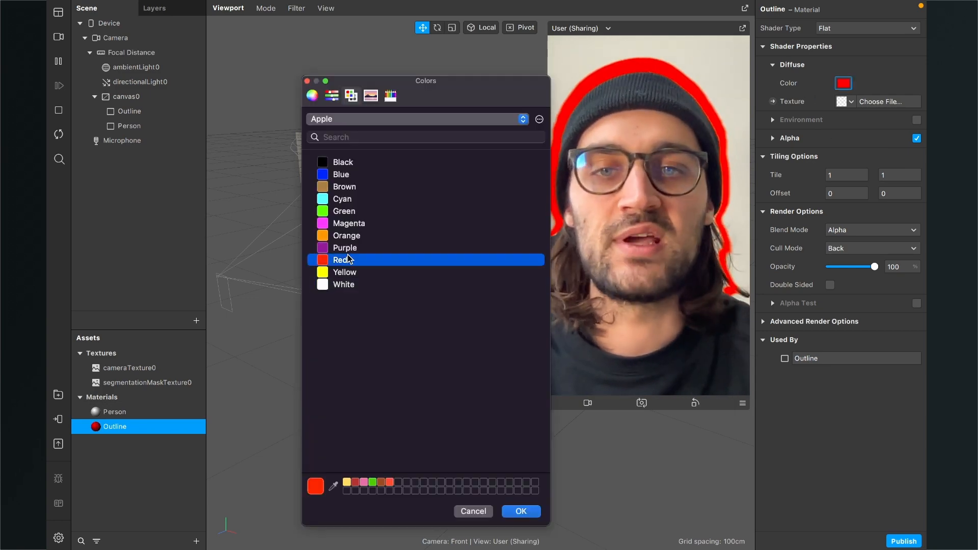
click(344, 176)
click(345, 163)
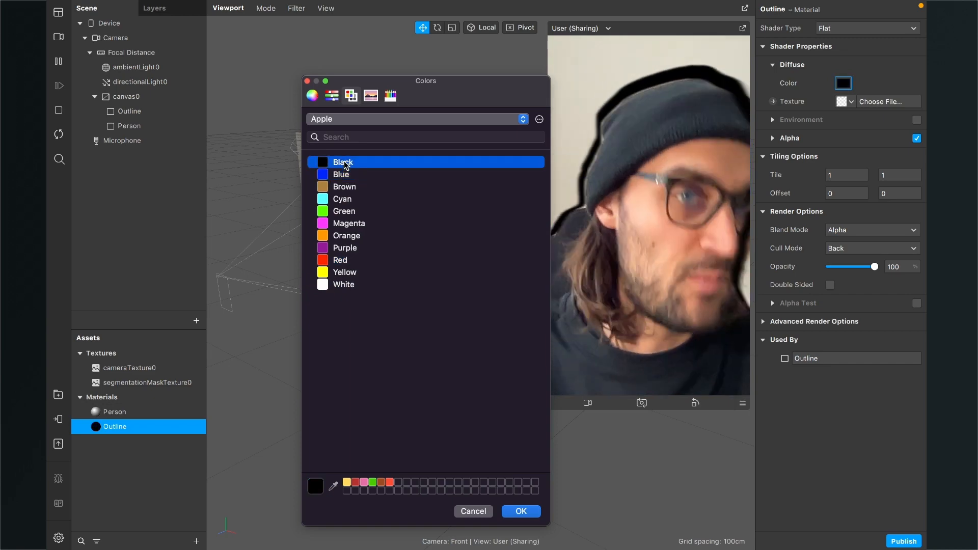
click(344, 285)
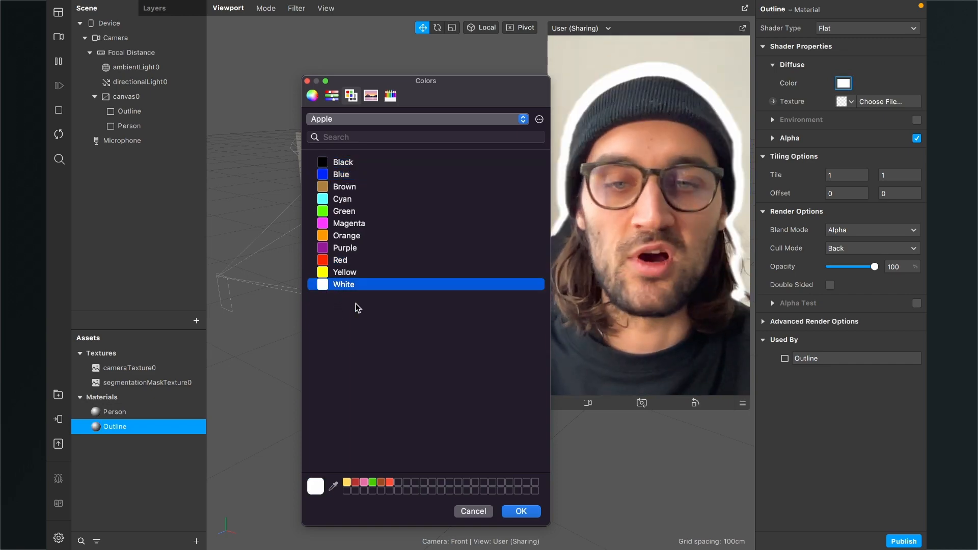
click(519, 512)
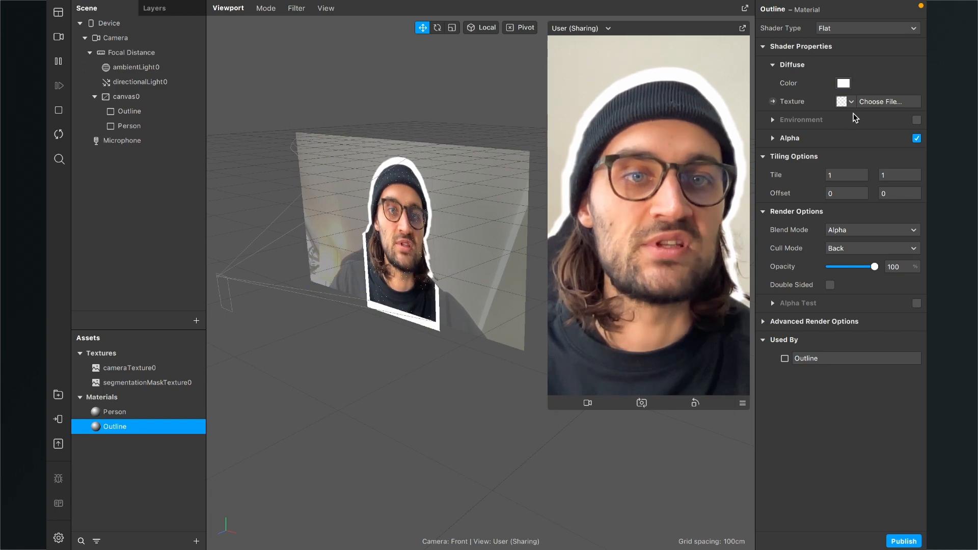